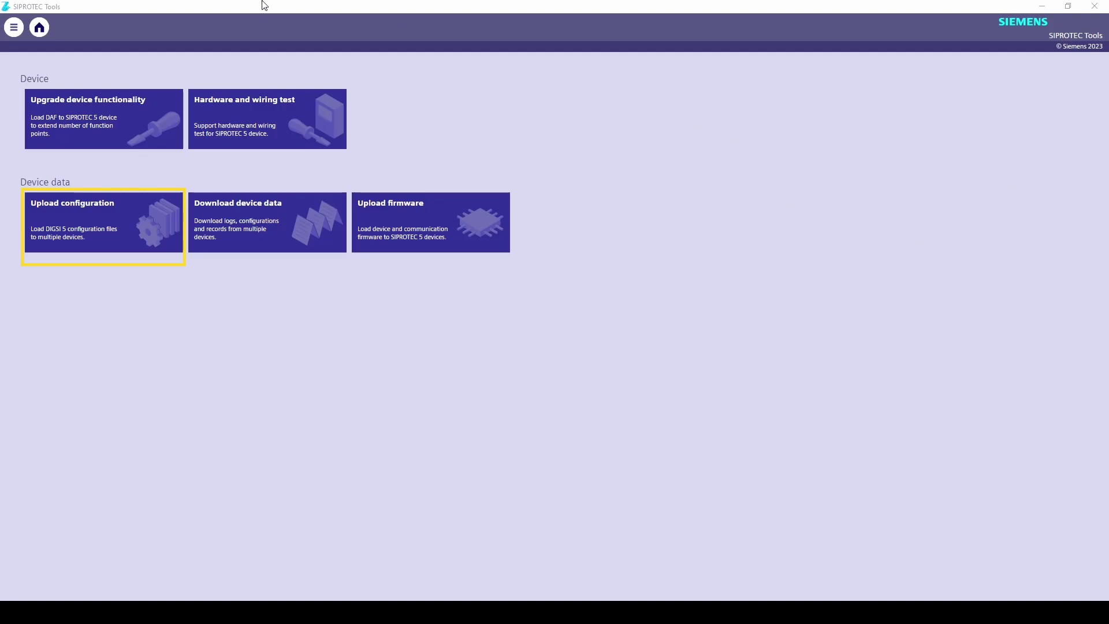
Import Siprotec_7SX82.tcf from the configuration upload page, leaving it listed as not uploaded
{"action": "left_click", "coordinate": [87, 218]}
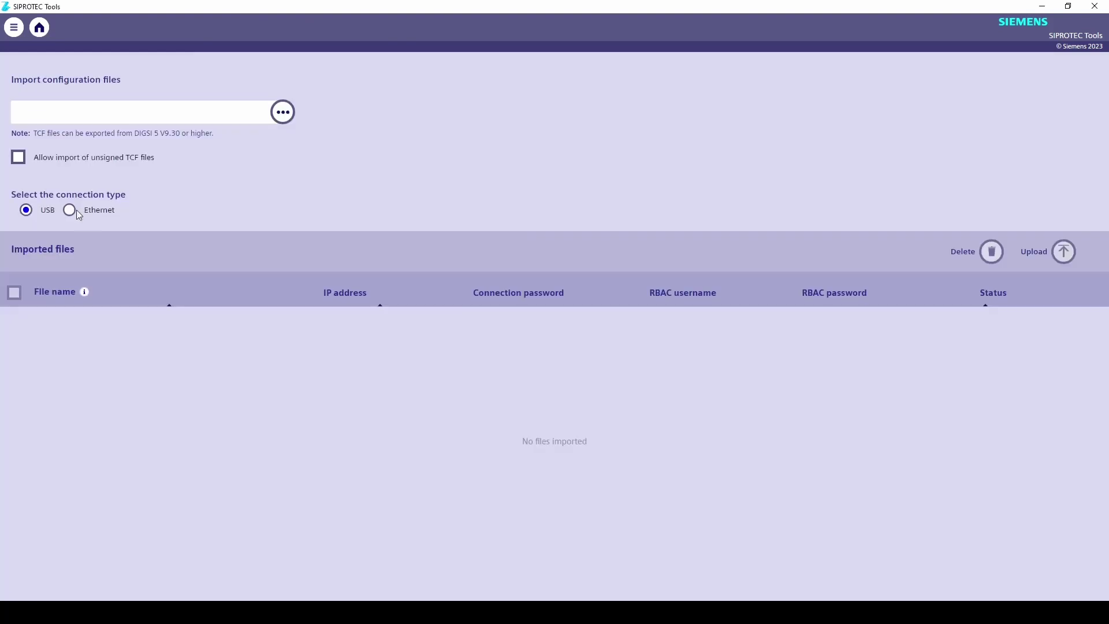
{"action": "left_click", "coordinate": [282, 112]}
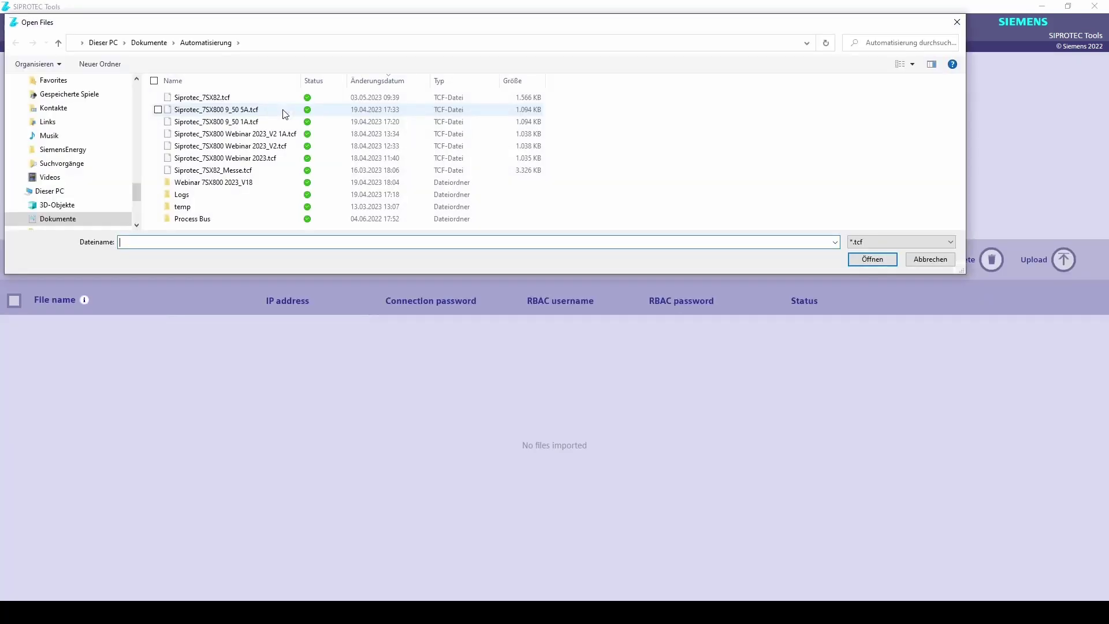
{"action": "left_click", "coordinate": [244, 102]}
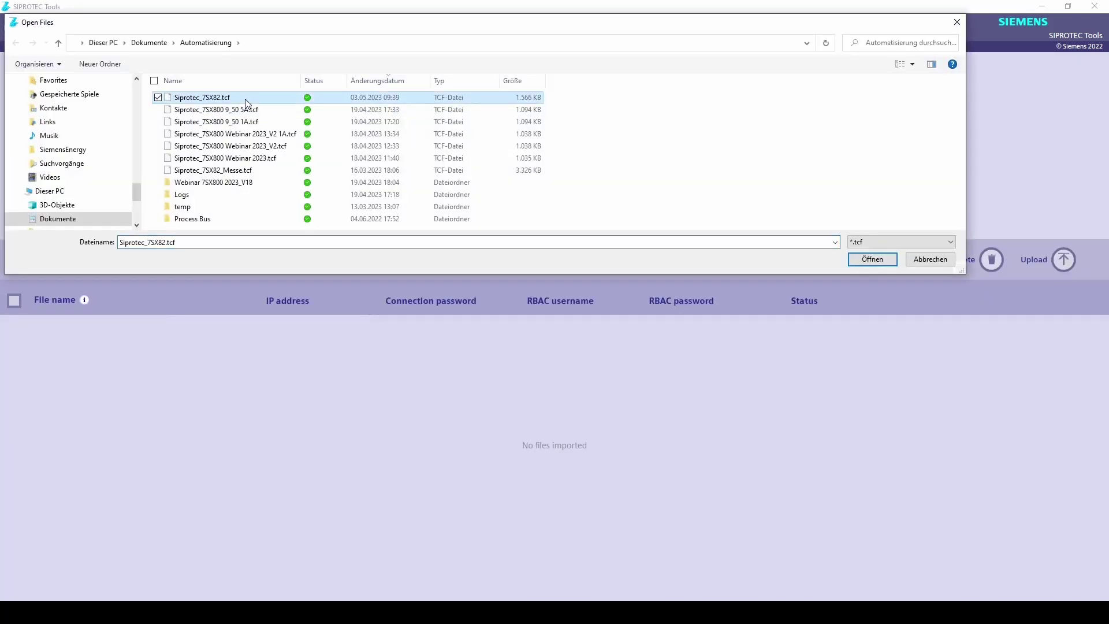
{"action": "left_click", "coordinate": [862, 259]}
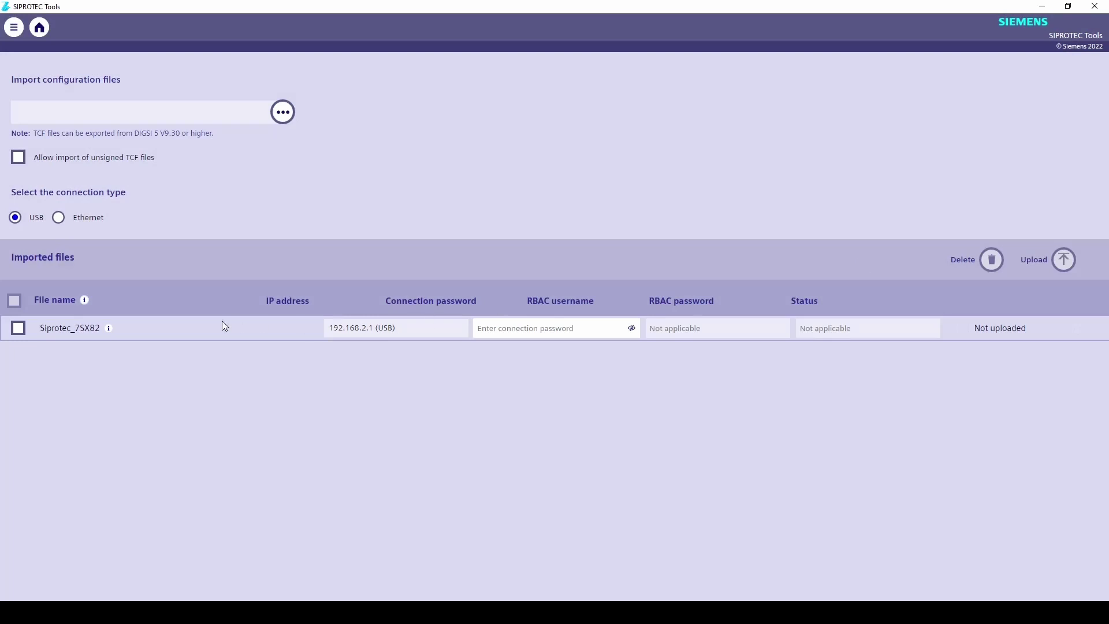
Select the Siprotec_7SX82 row and upload it to the device over USB
{"action": "left_click", "coordinate": [19, 330]}
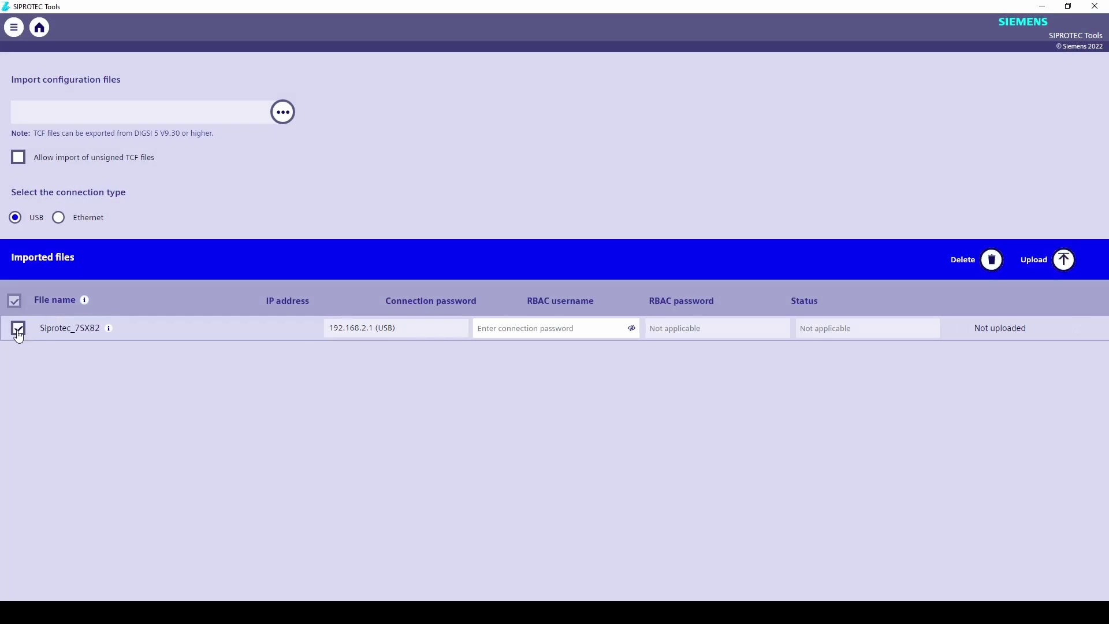
{"action": "left_click", "coordinate": [1064, 262]}
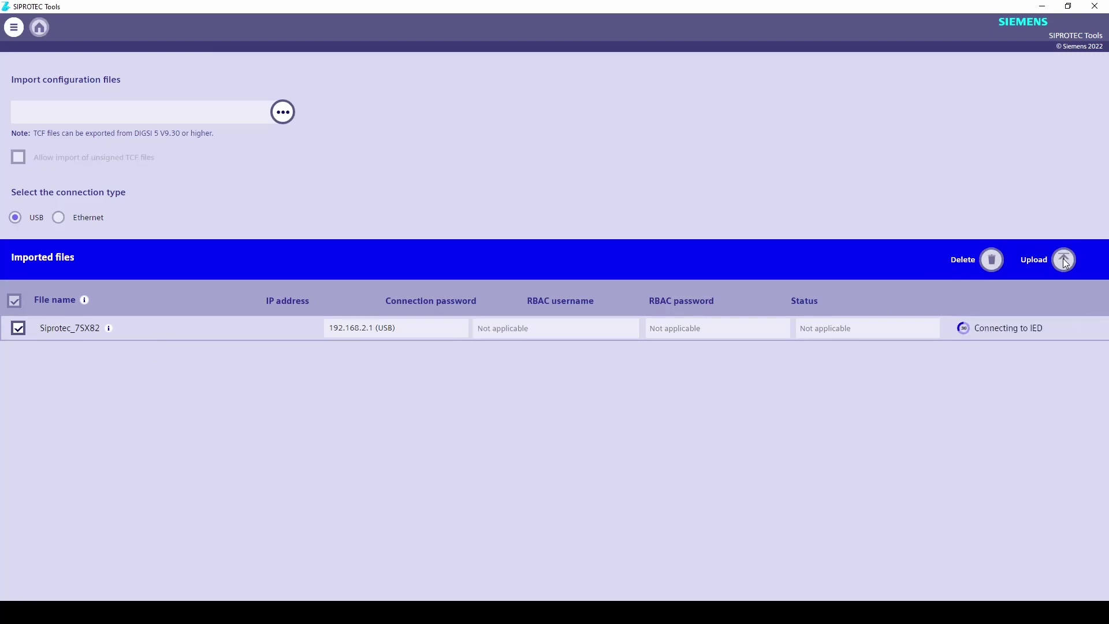